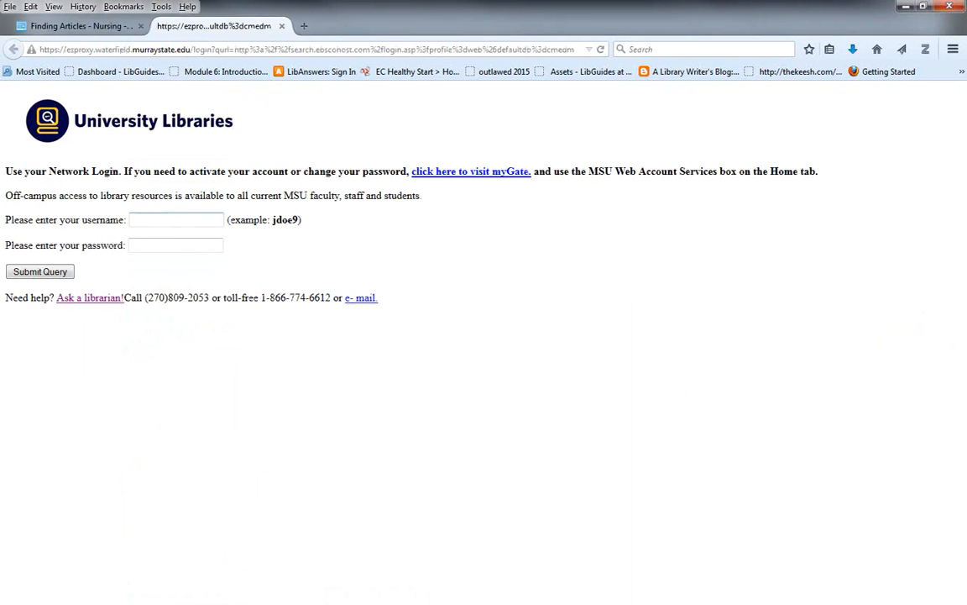
# - Log in to the library's off-campus access page with the network username and account password
pyautogui.click(188, 223)
pyautogui.press('Tab')
pyautogui.write('•••••••••')
pyautogui.press('Return')
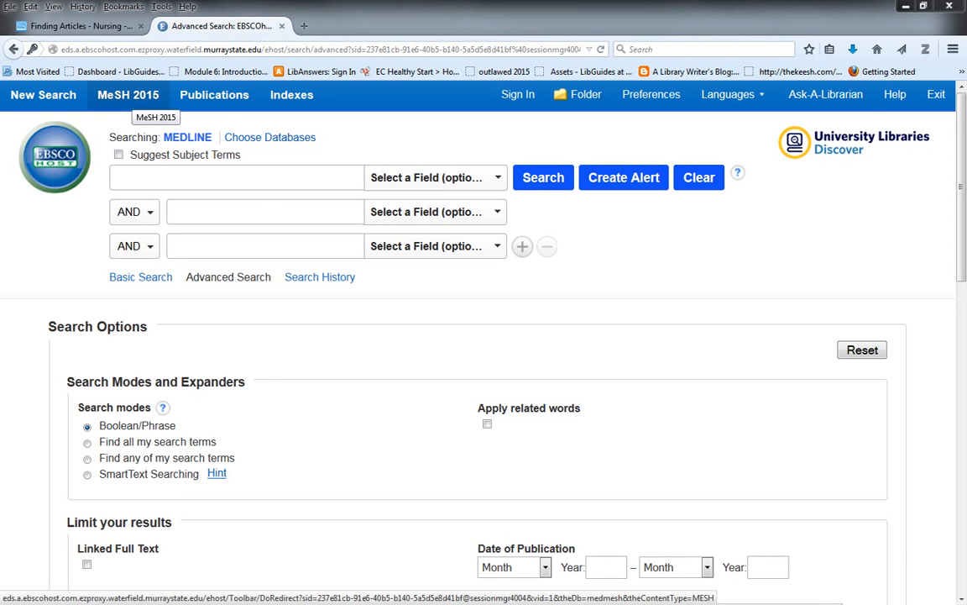
# - Browse the MeSH 2015 subject headings in MEDLINE for "breast cancer" with relevancy ranking
pyautogui.click(128, 95)
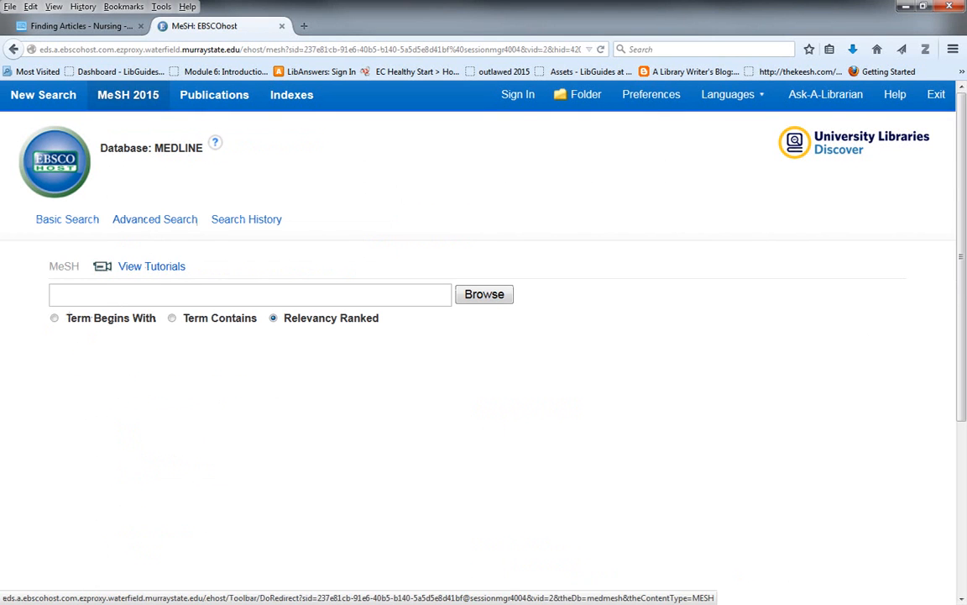
pyautogui.click(167, 289)
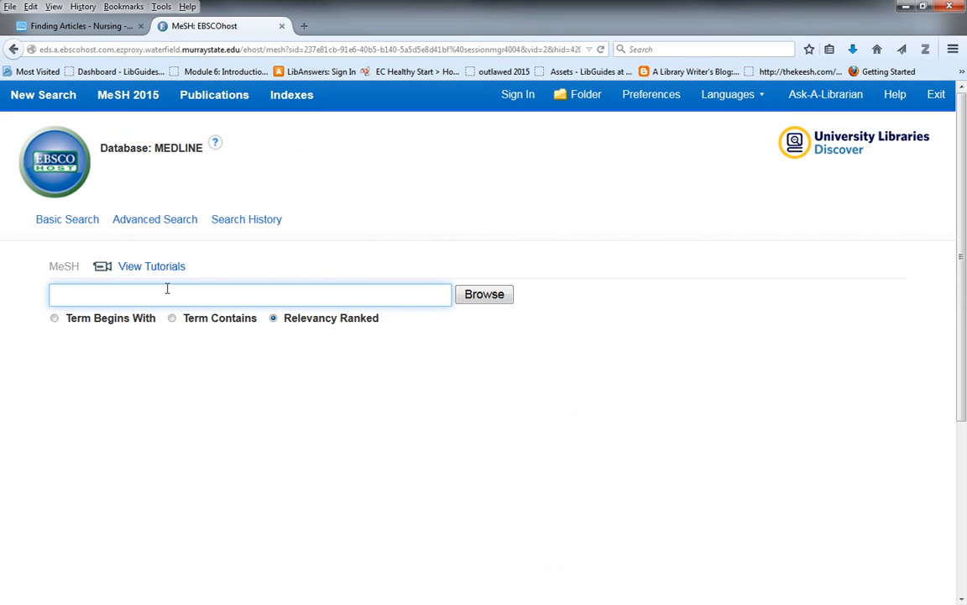
pyautogui.write('breas')
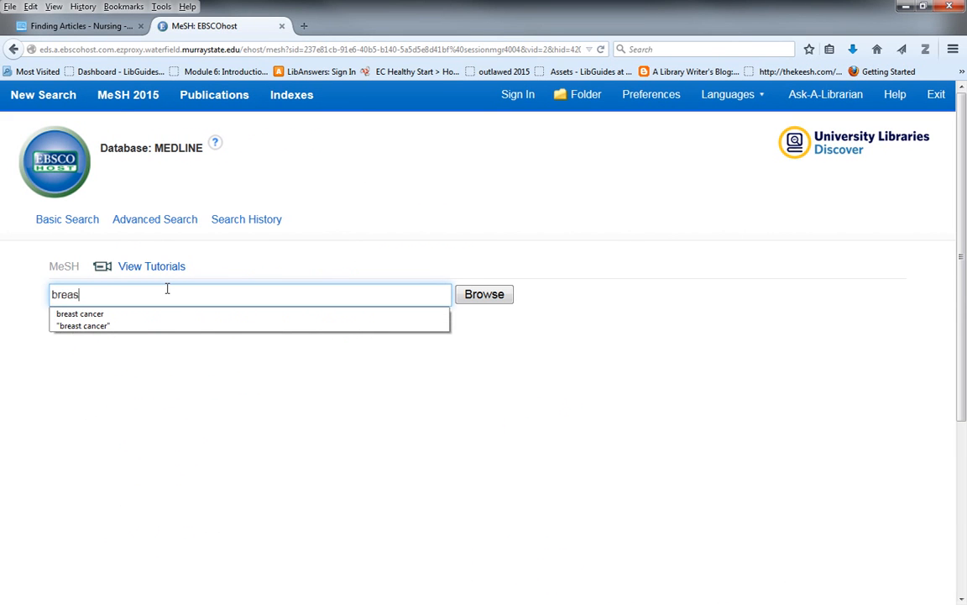
pyautogui.write('t cancer')
pyautogui.press('Return')
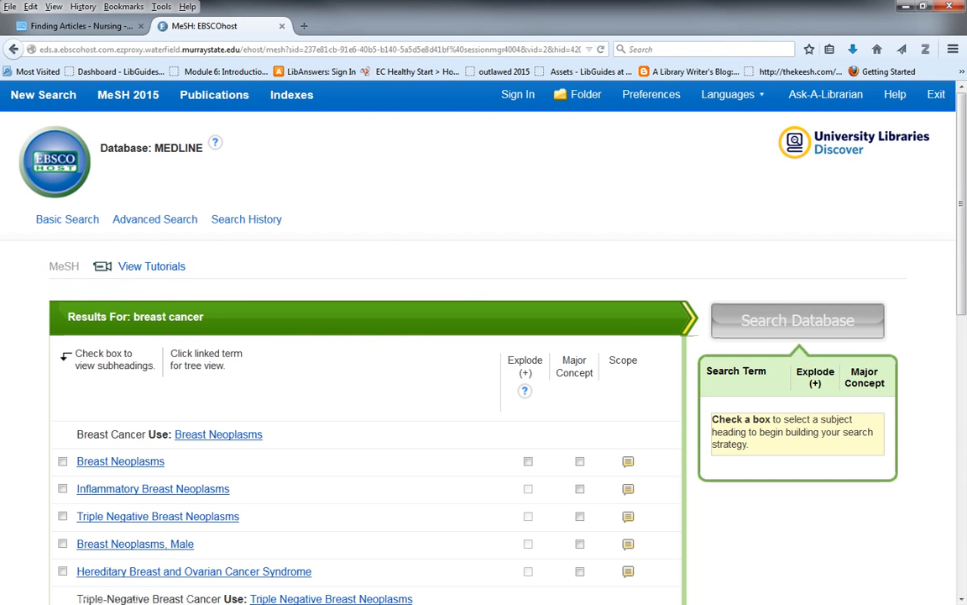
# - Select the Breast Neoplasms heading and restrict it to the Economics/EC subheading
pyautogui.scroll(-3, 483, 336)
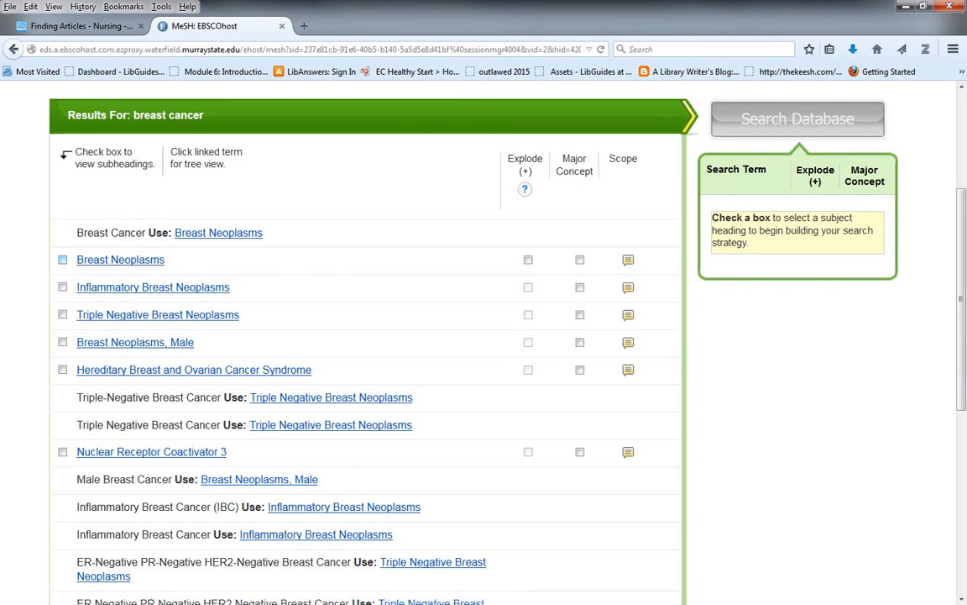
pyautogui.click(63, 259)
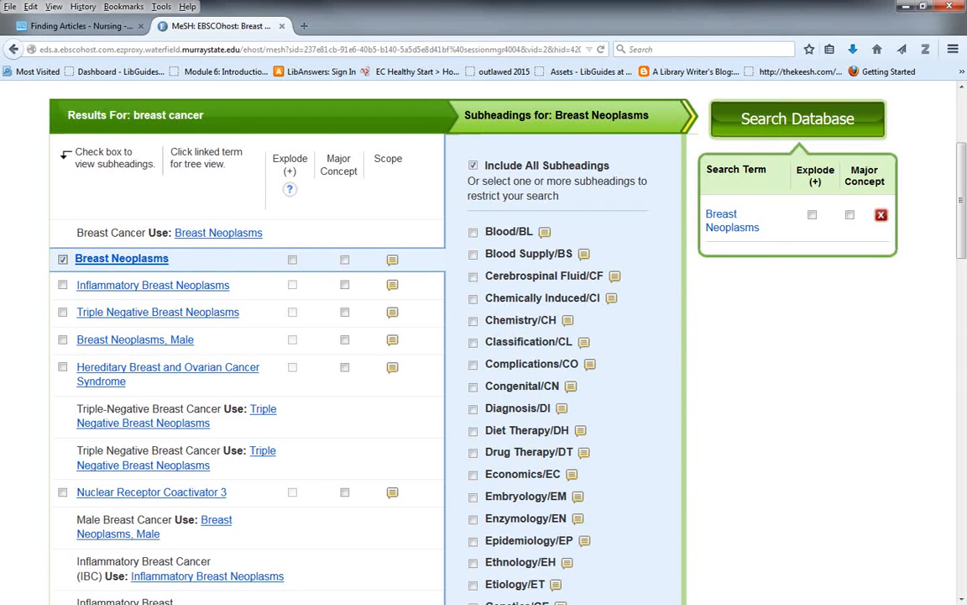
pyautogui.scroll(-2, 457, 336)
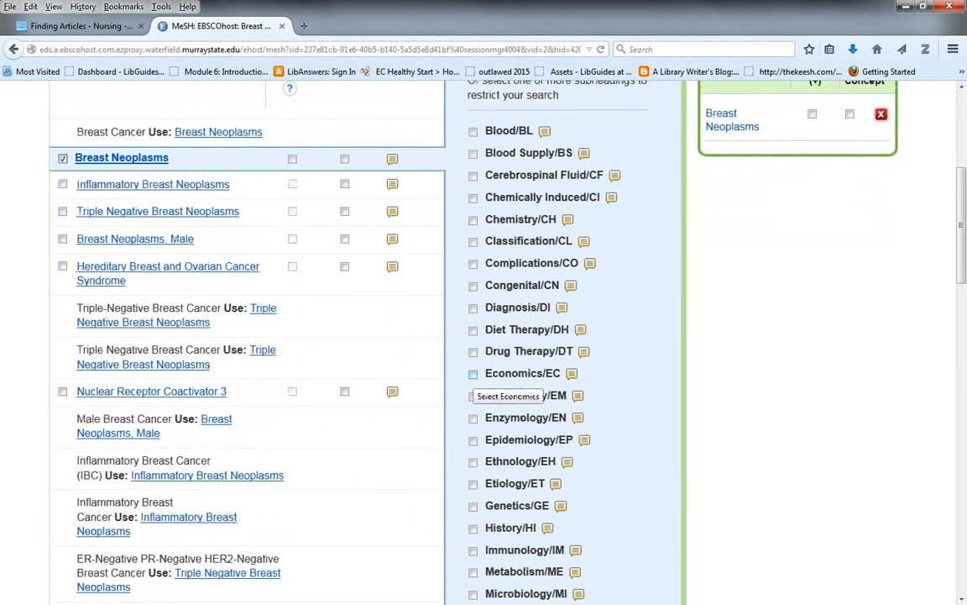
pyautogui.click(473, 373)
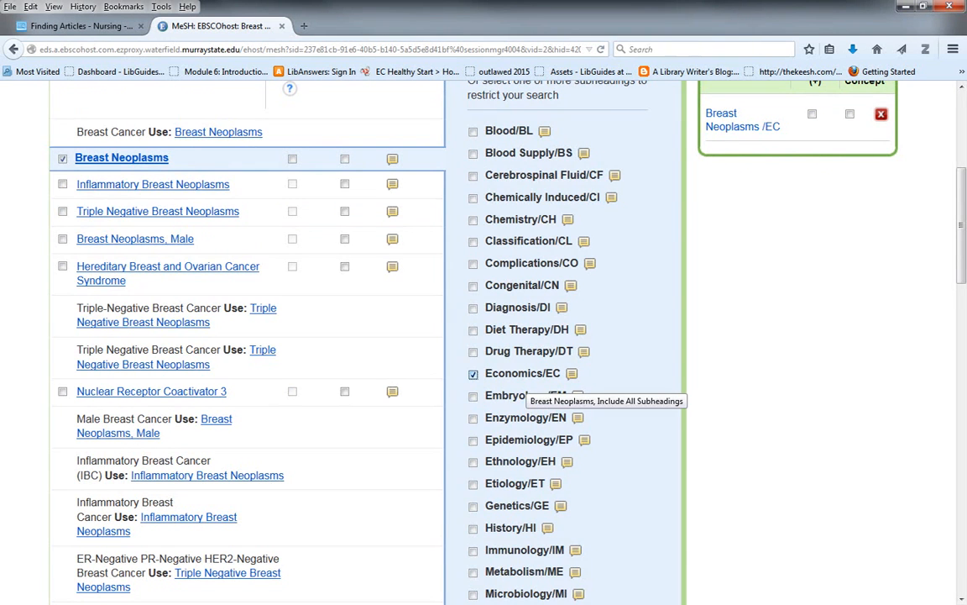
# - Enlarge the page and search the database with the Breast Neoplasms/EC search term
pyautogui.scroll(2, 458, 335)
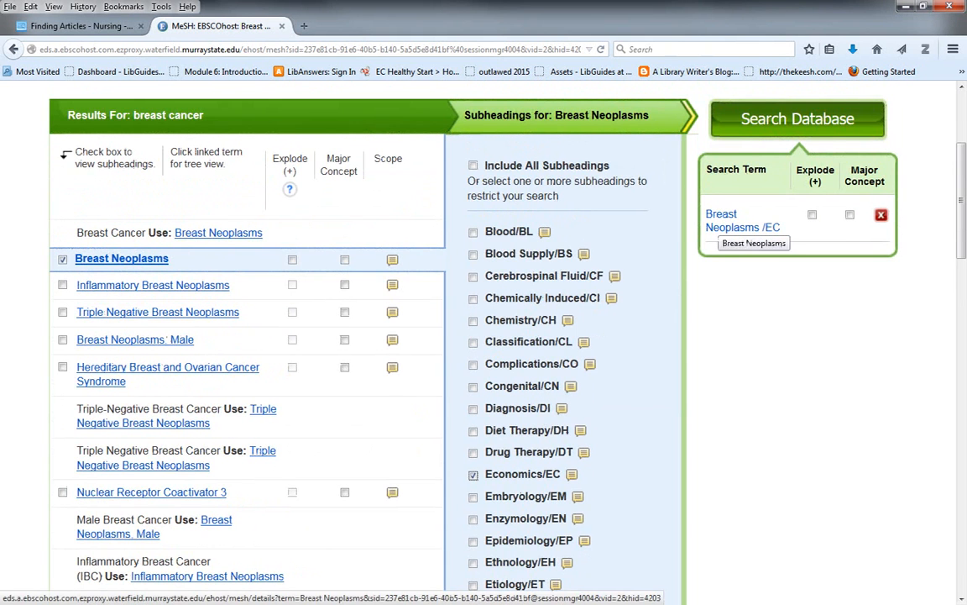
pyautogui.hotkey('ctrl', '+')
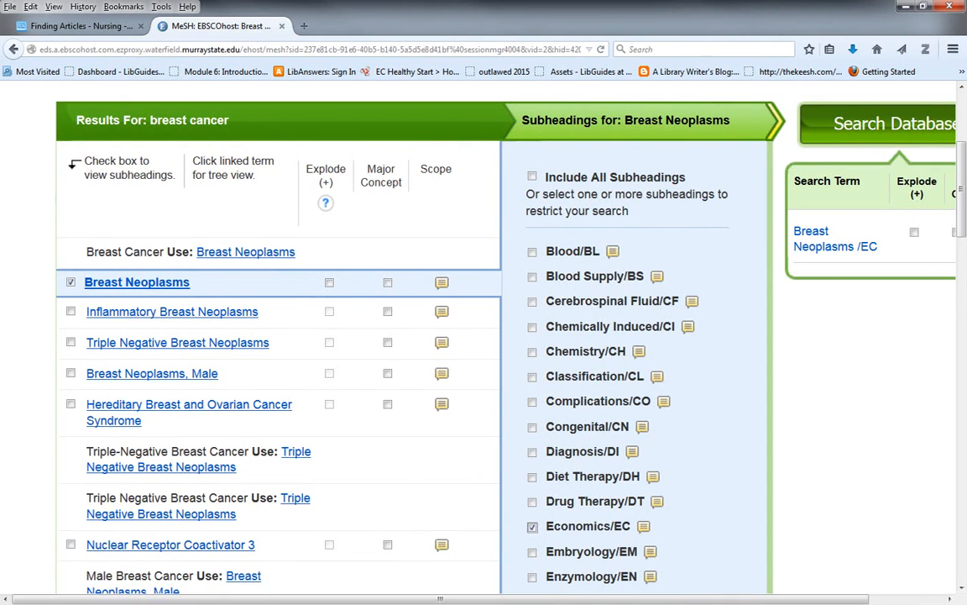
pyautogui.moveTo(440, 599); pyautogui.dragTo(514, 598)
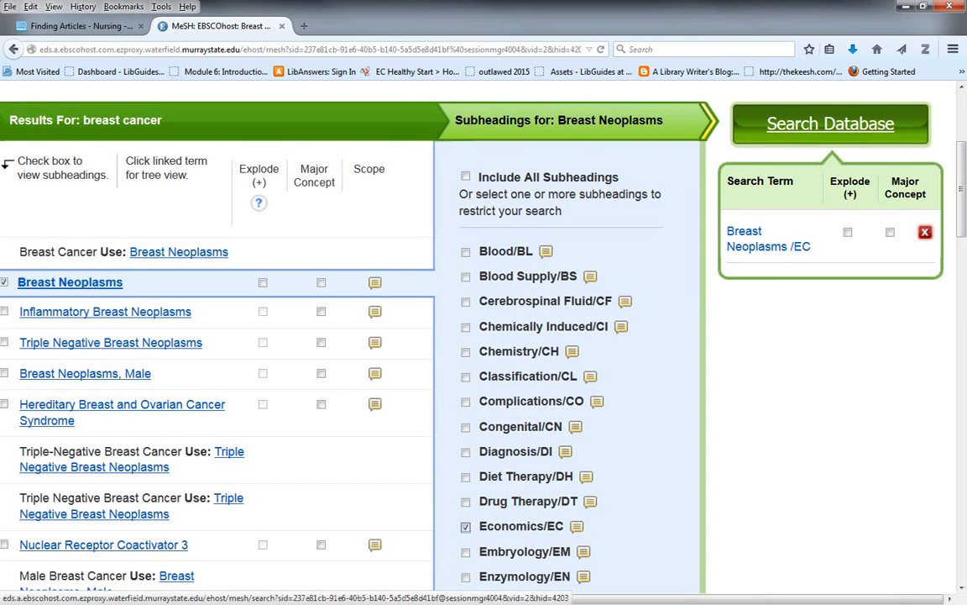
pyautogui.click(831, 123)
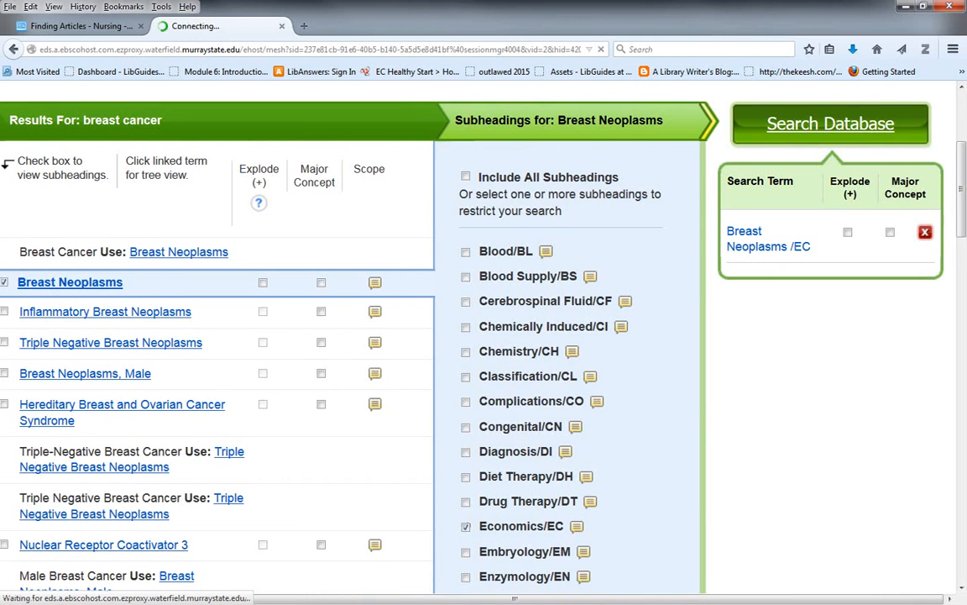
pyautogui.scroll(-2, 623, 428)
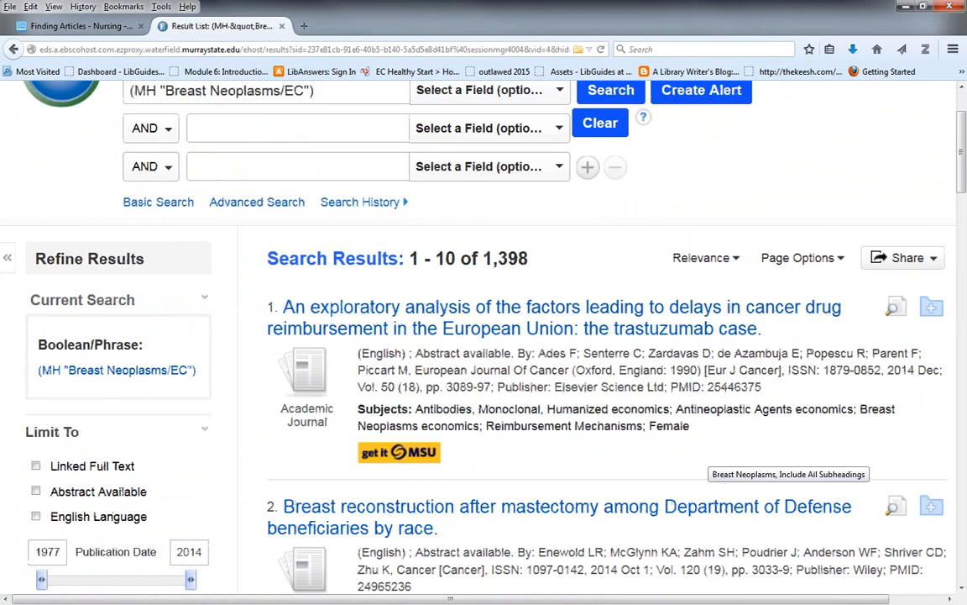
# - Add the quoted phrase "digital mammography" as a second AND term, rerun the search and look through the results
pyautogui.scroll(2, 623, 427)
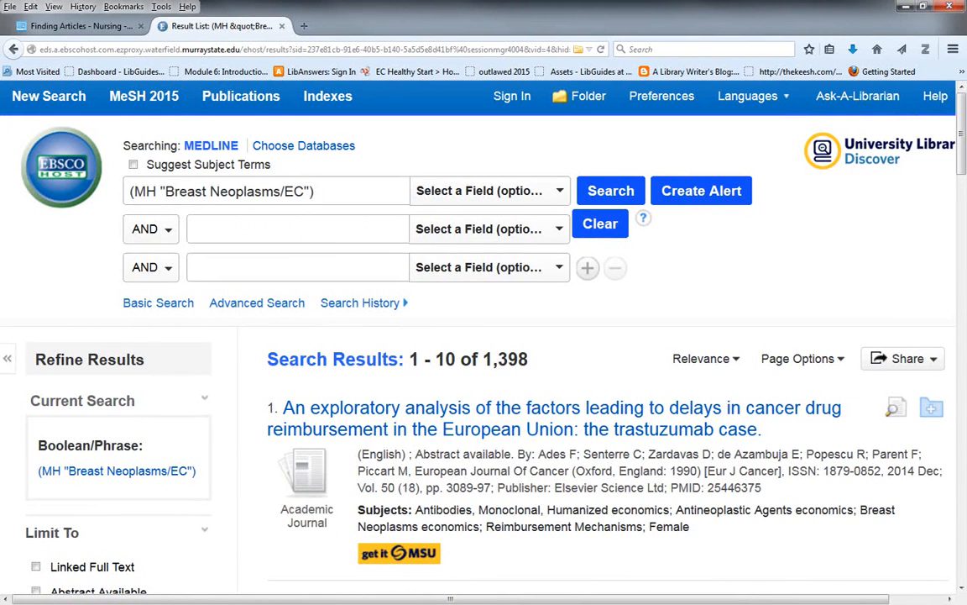
pyautogui.click(283, 232)
pyautogui.write('"')
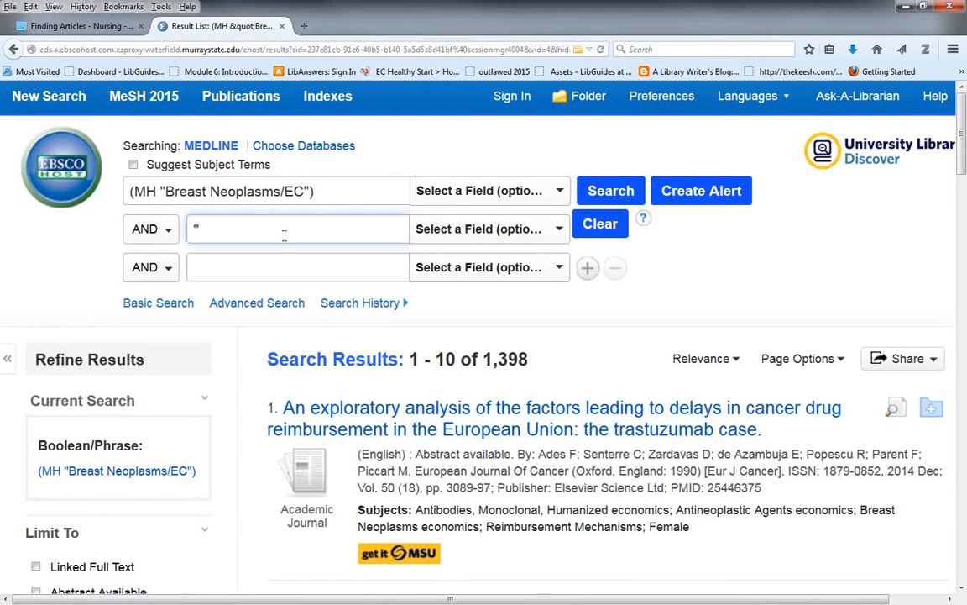
pyautogui.write('digital ma')
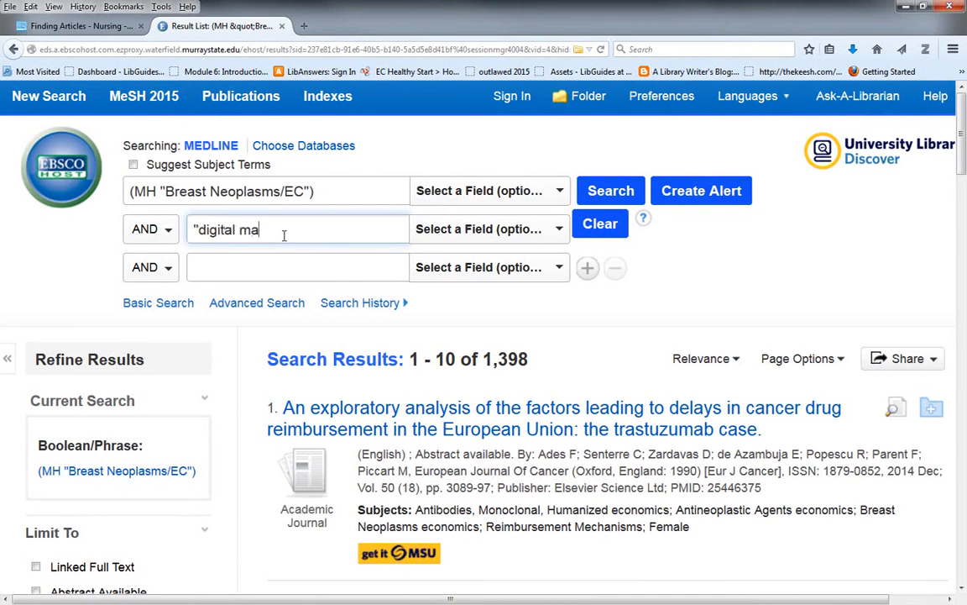
pyautogui.write('mmography"')
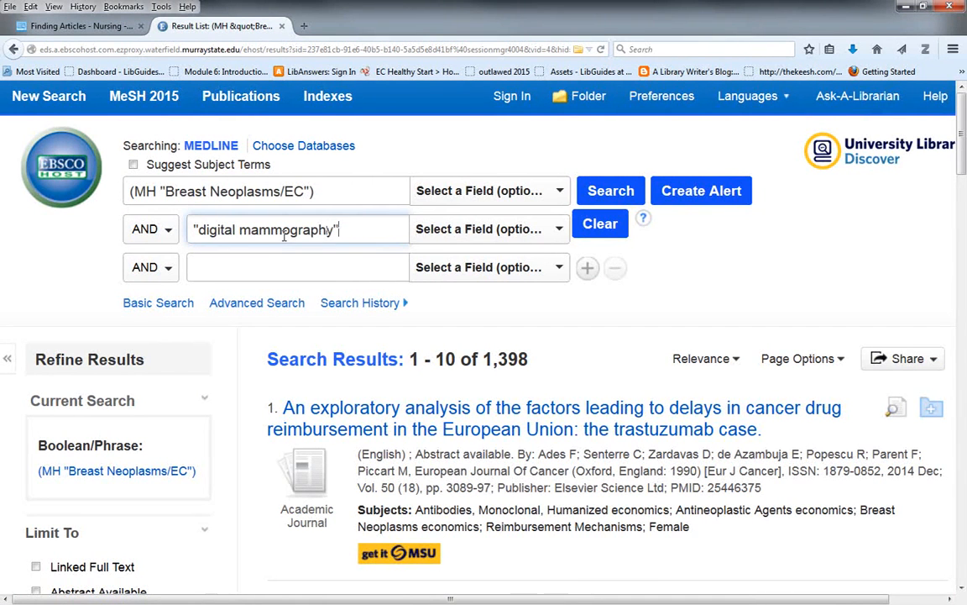
pyautogui.press('Return')
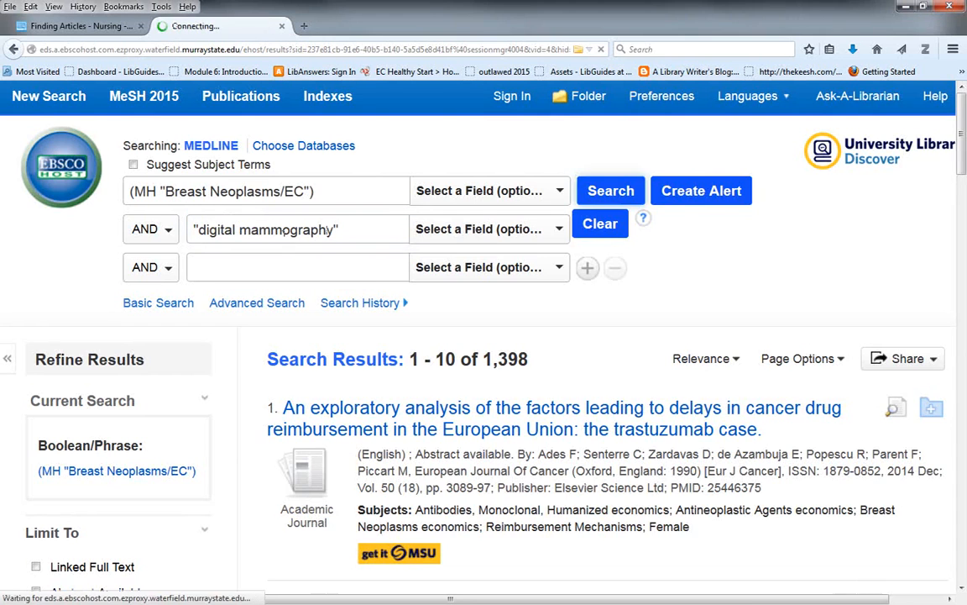
pyautogui.scroll(-2, 420, 319)
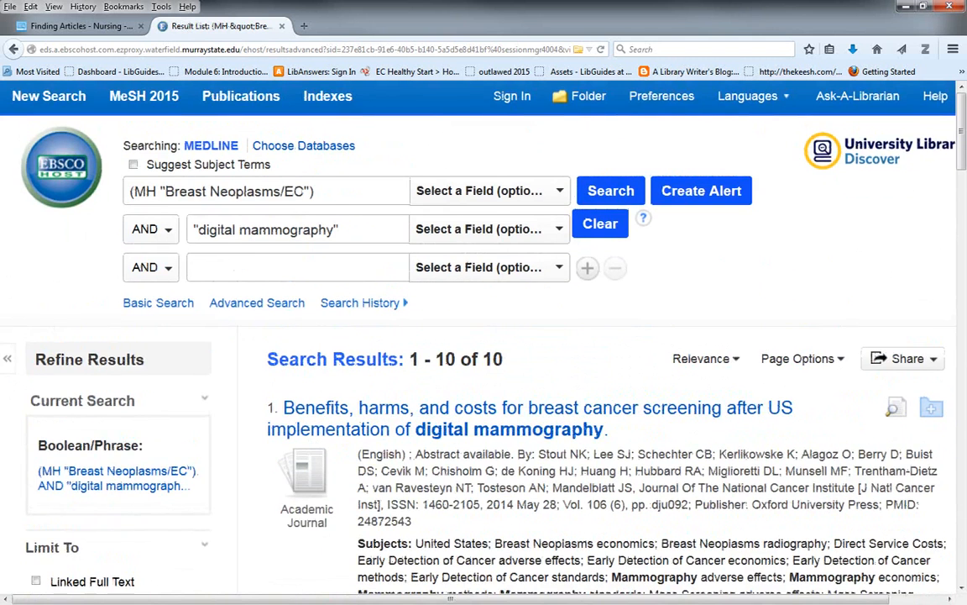
pyautogui.scroll(-5, 483, 336)
pyautogui.scroll(-9, 510, 332)
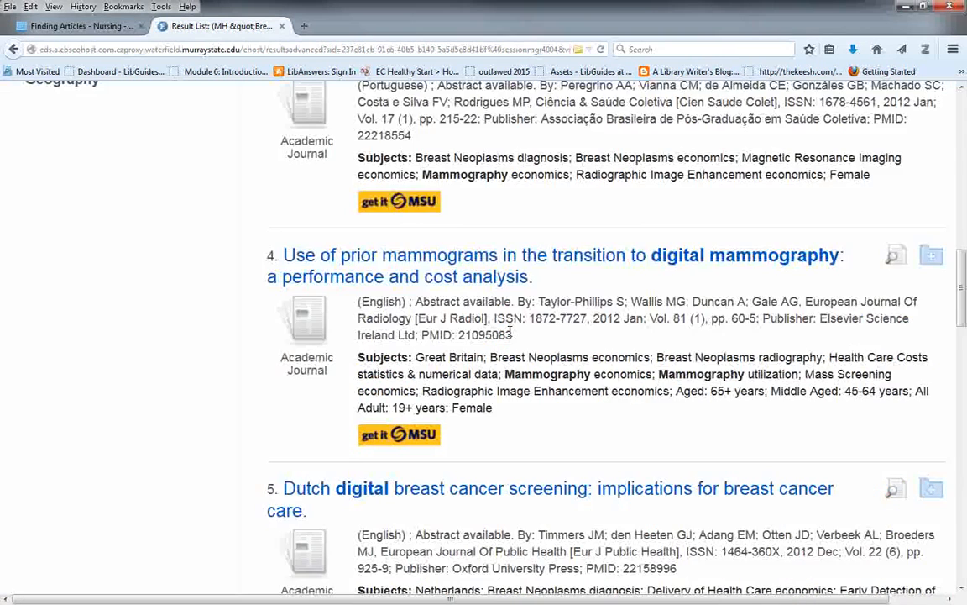
# - Change the MH code before "Breast Neoplasms/EC" to MM and rerun the search
pyautogui.scroll(15, 509, 333)
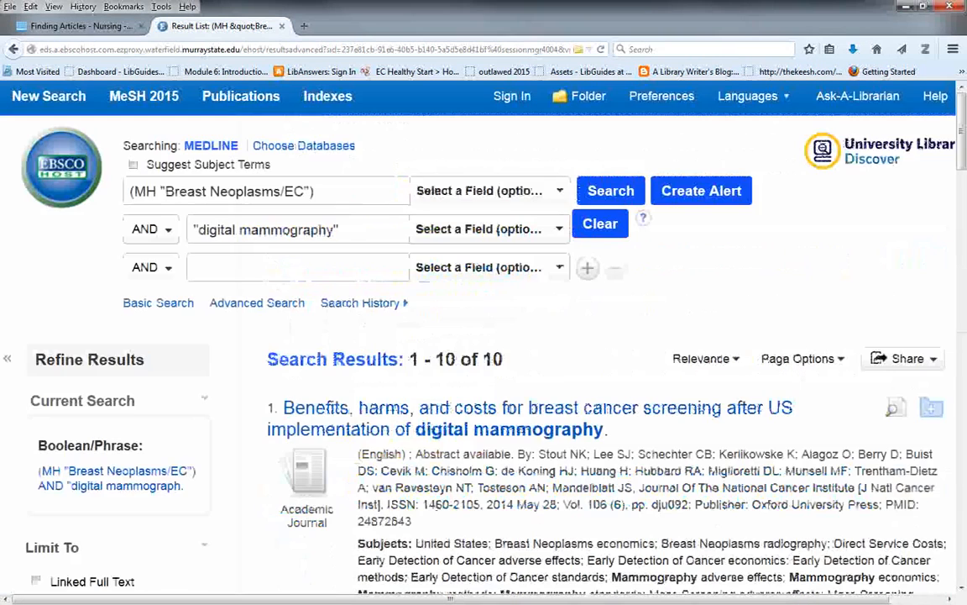
pyautogui.click(154, 191)
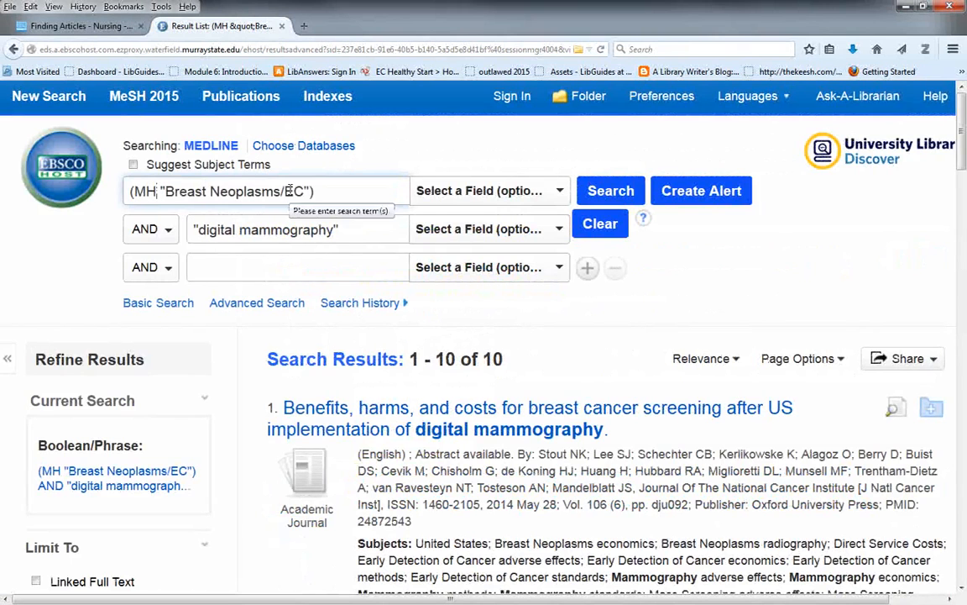
pyautogui.press('BackSpace')
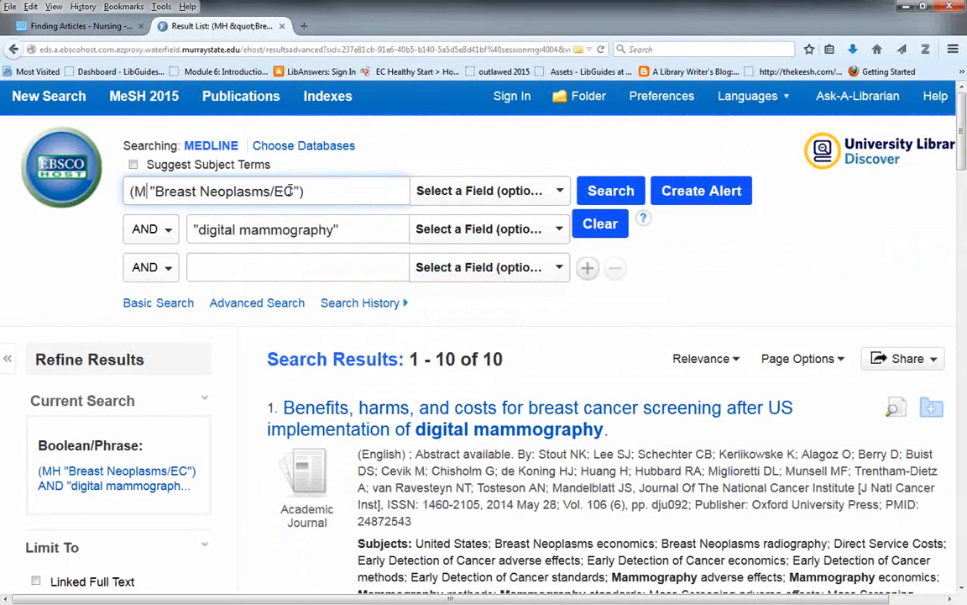
pyautogui.write('M')
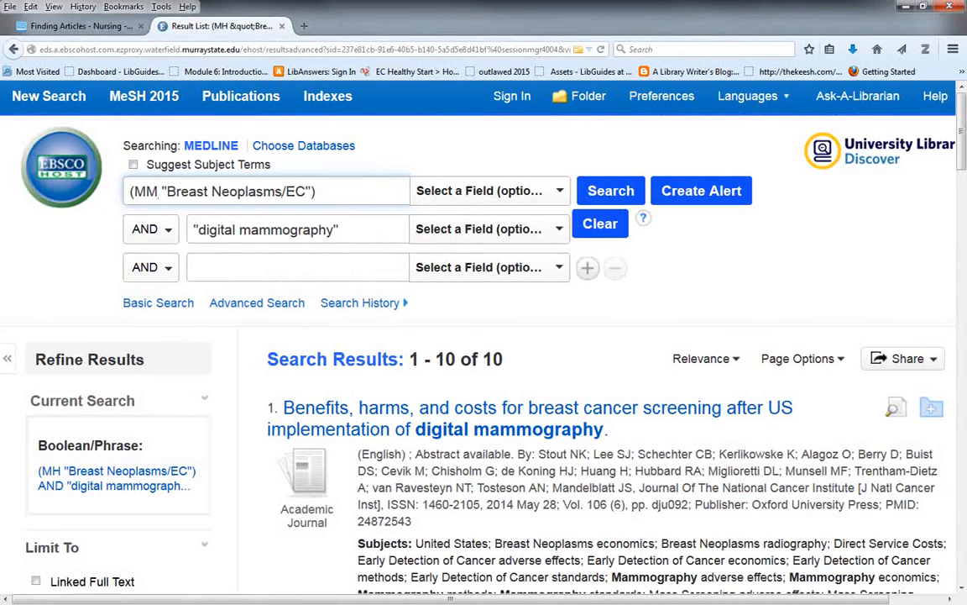
pyautogui.press('Return')
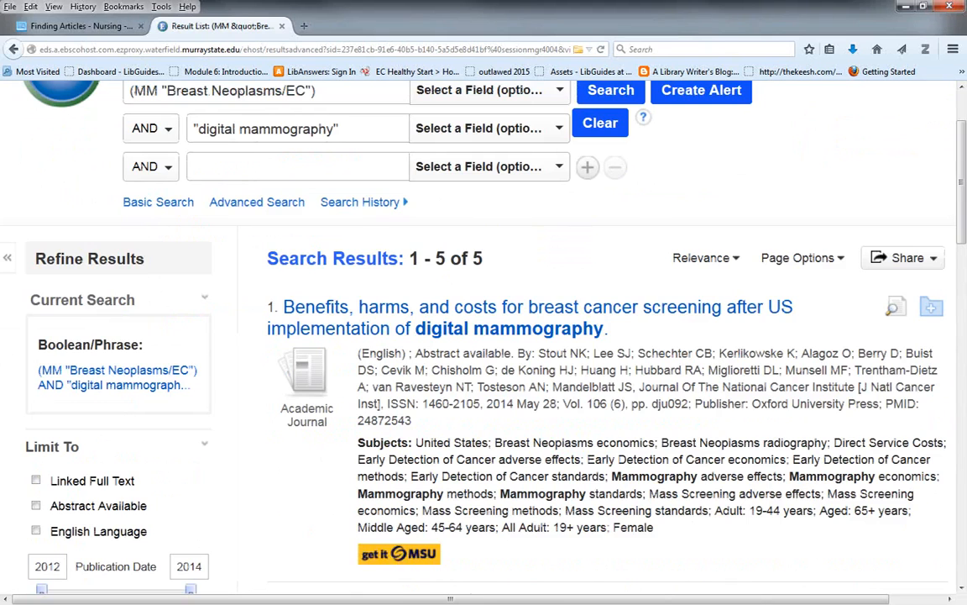
pyautogui.scroll(2, 483, 336)
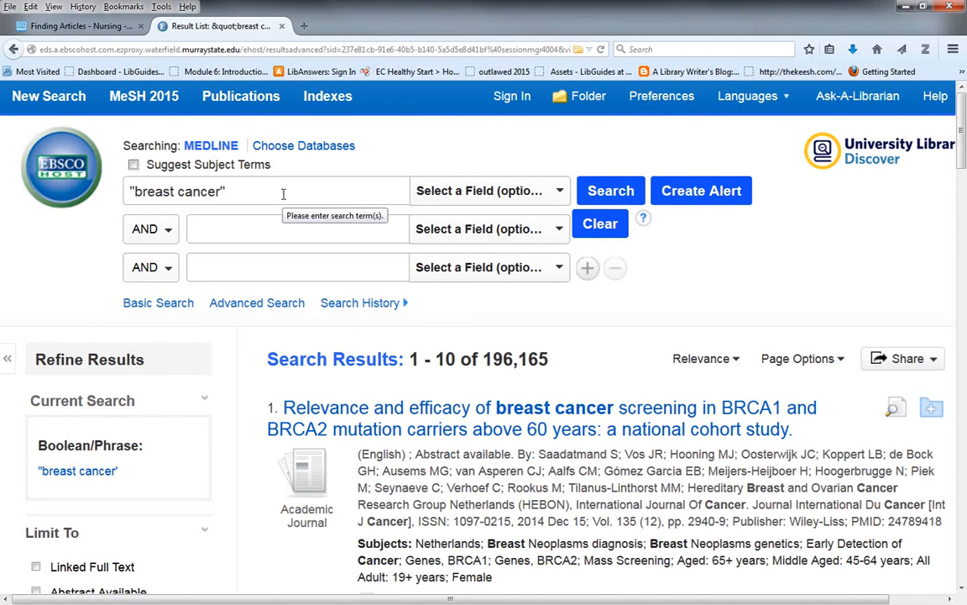
# - Search MEDLINE for the exact phrase "breast cancer" in quotation marks
pyautogui.press('Return')
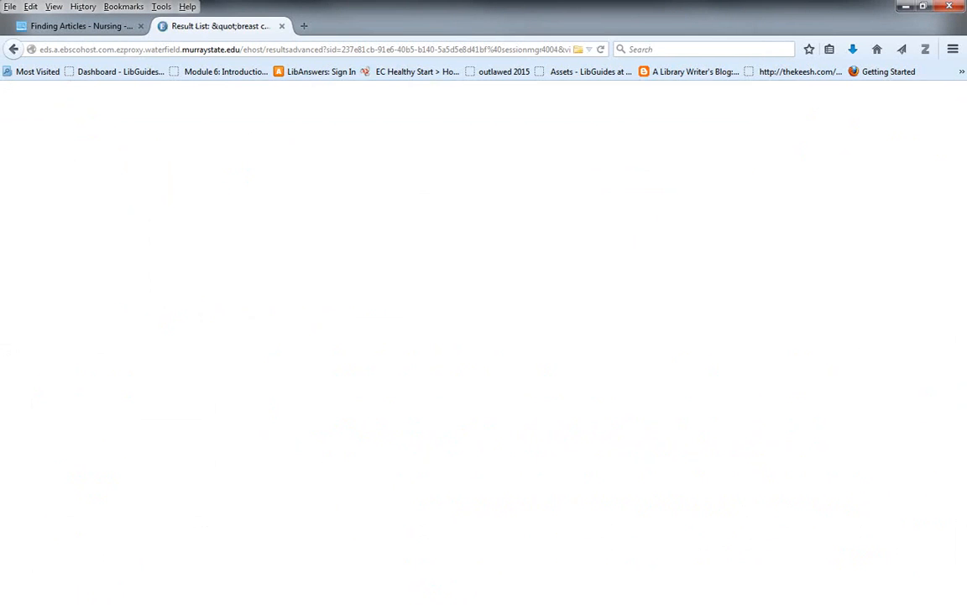
pyautogui.scroll(-1, 704, 255)
pyautogui.scroll(1, 537, 317)
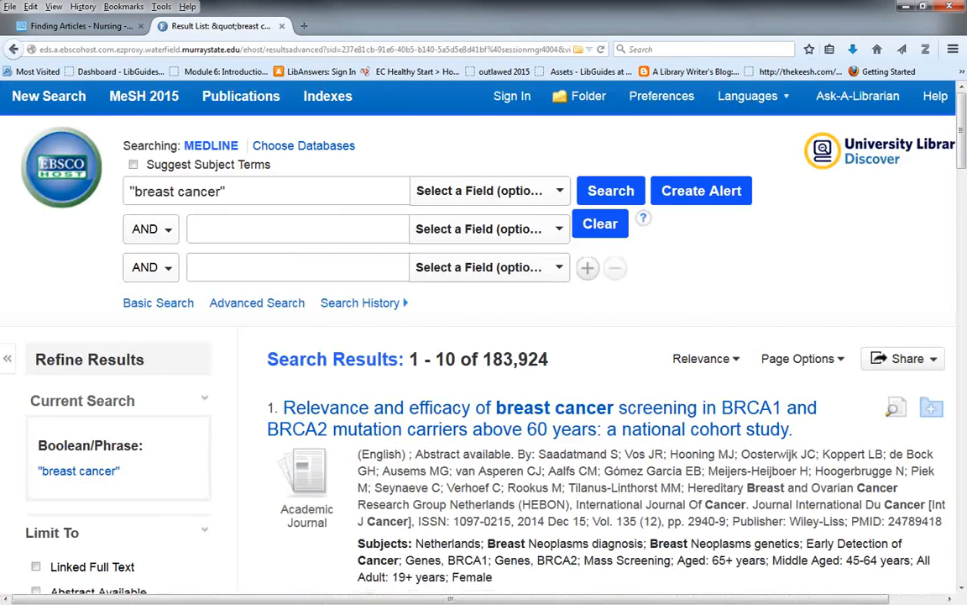
# - Open the detailed record of "The AURORA initiative for metastatic breast cancer" and look through its author list
pyautogui.scroll(-1, 538, 317)
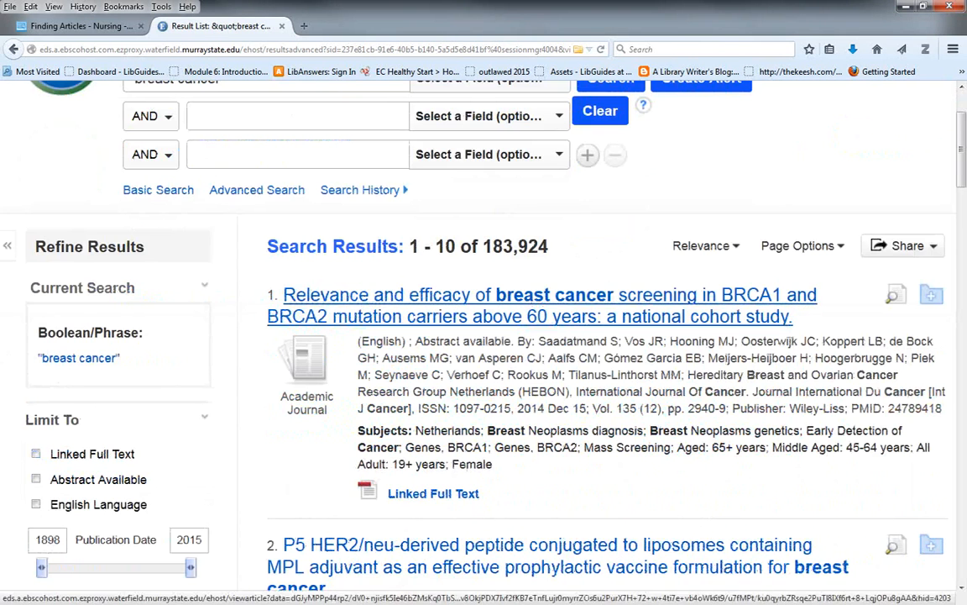
pyautogui.scroll(-2, 537, 318)
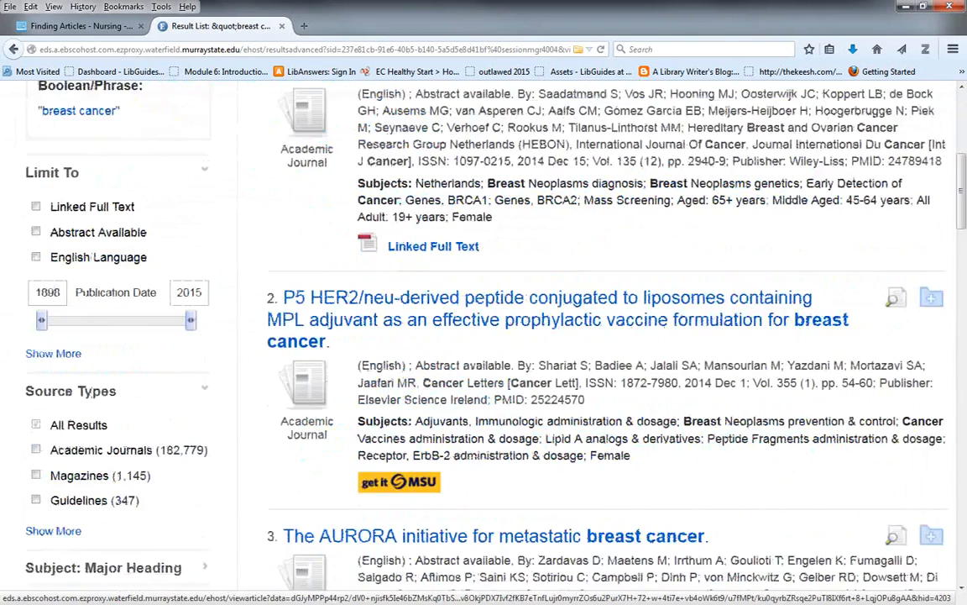
pyautogui.scroll(-2, 538, 324)
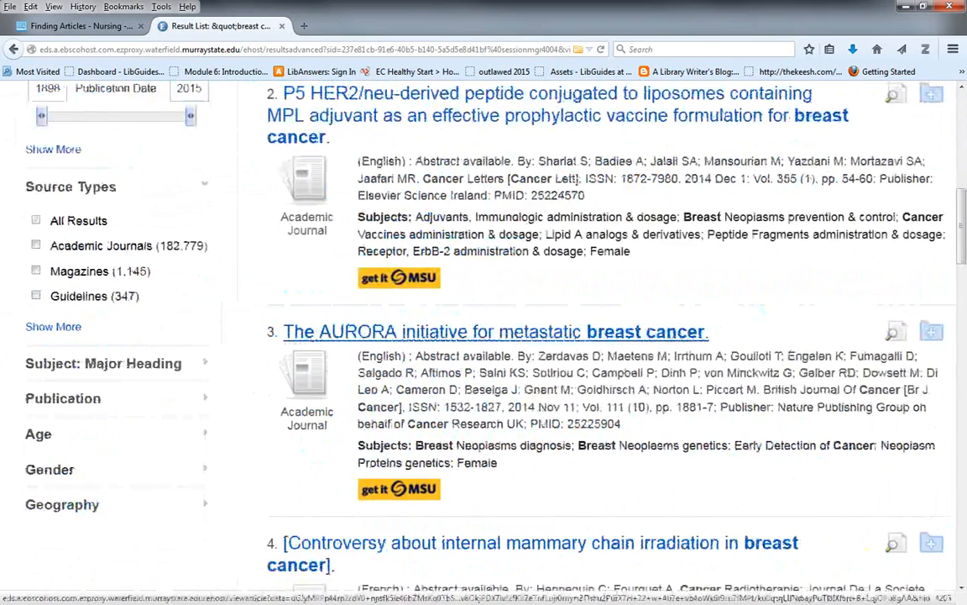
pyautogui.click(496, 331)
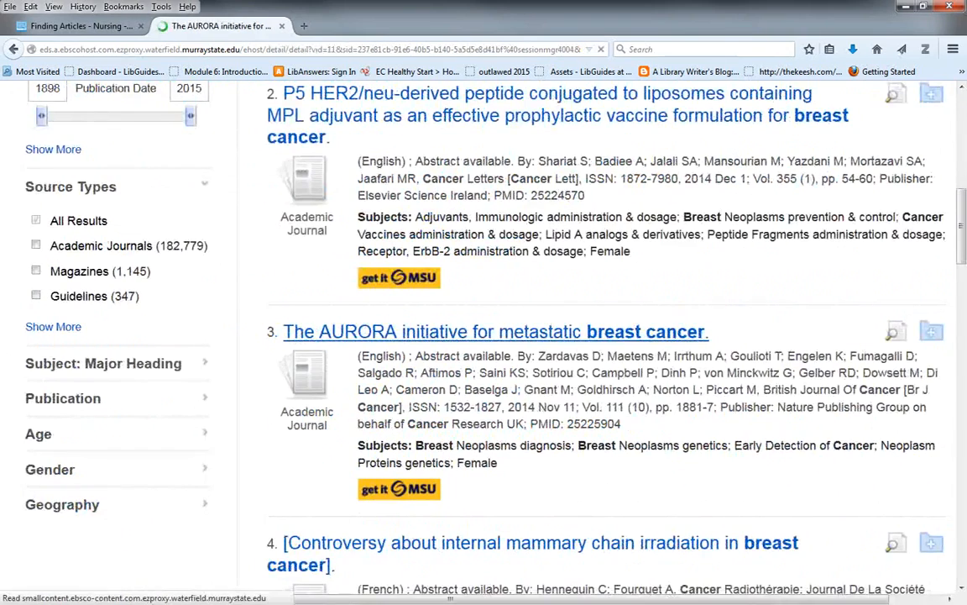
pyautogui.scroll(-1, 496, 331)
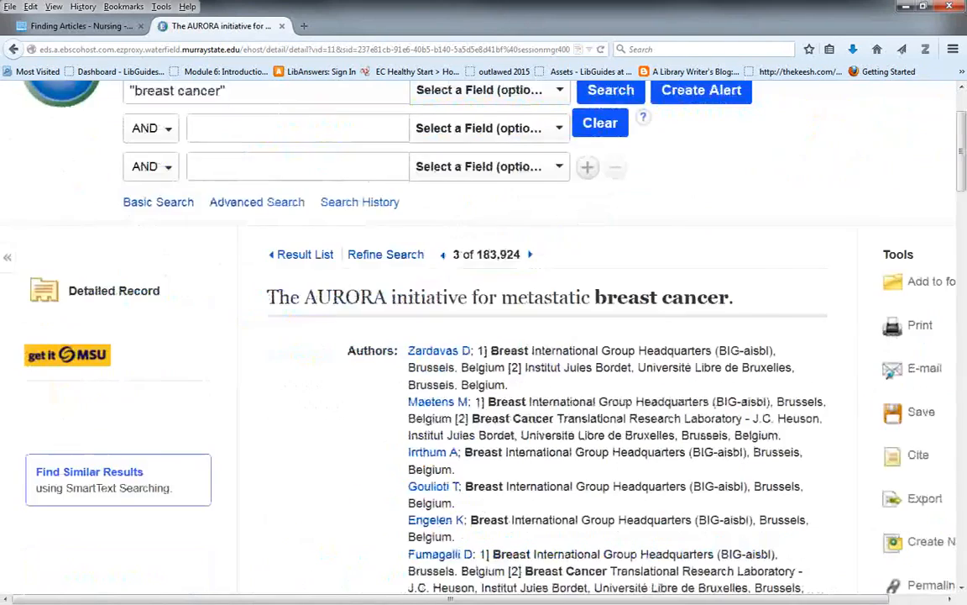
pyautogui.scroll(-4, 495, 336)
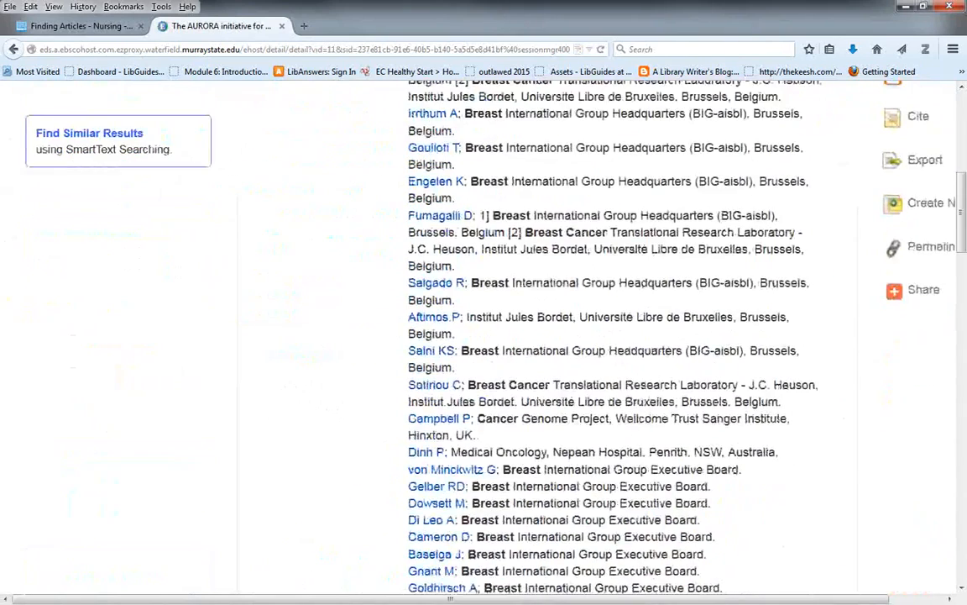
# - Find the record's MeSH terms and run a search from its linked Breast Neoplasms heading under diagnosis
pyautogui.scroll(-2, 496, 336)
pyautogui.scroll(-1, 652, 335)
pyautogui.scroll(-5, 652, 331)
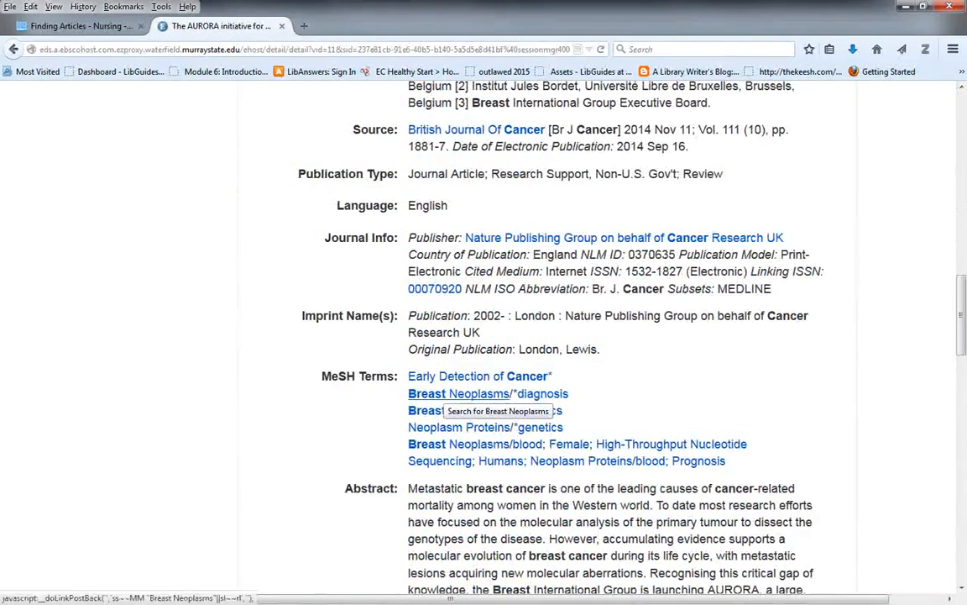
pyautogui.click(459, 393)
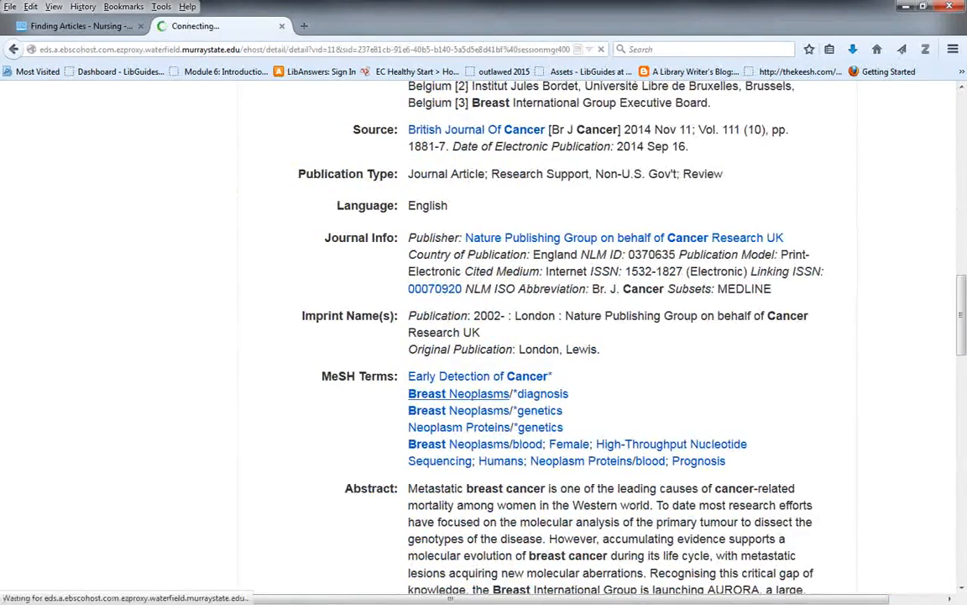
pyautogui.scroll(3, 483, 336)
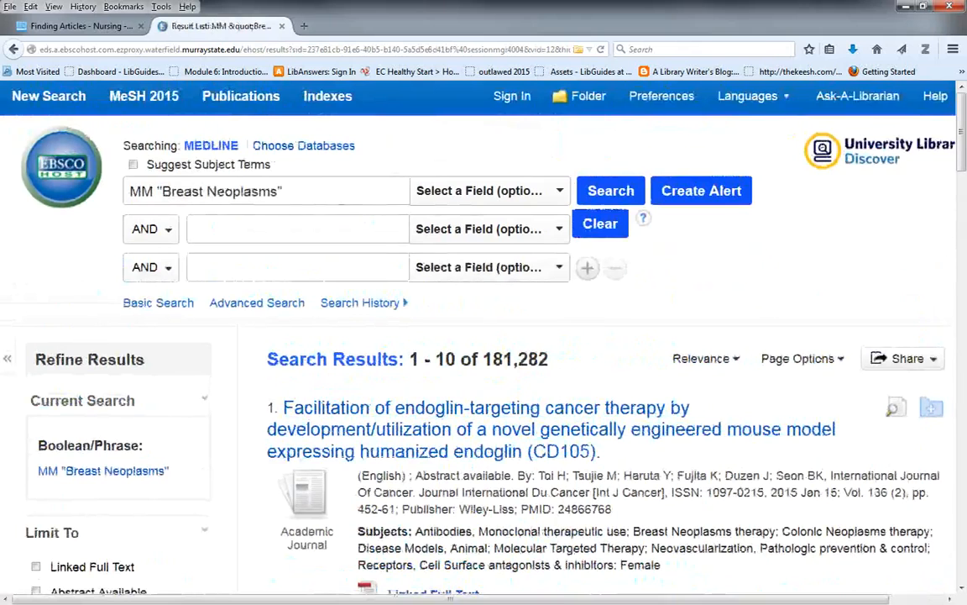
# - Add the /EC subheading inside the quotation marks of the MM "Breast Neoplasms" term and rerun the search with subject term suggestions off
pyautogui.click(319, 191)
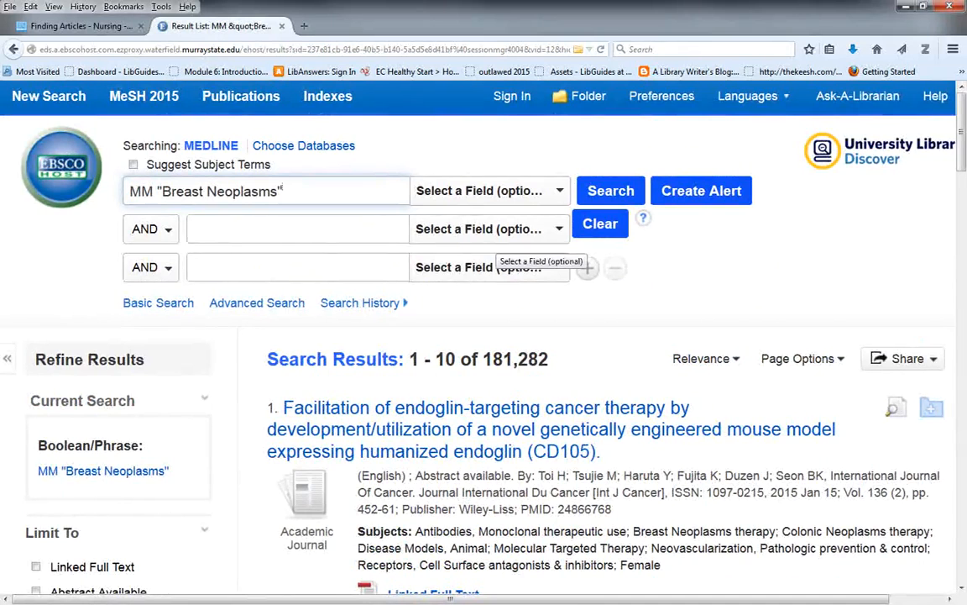
pyautogui.press('BackSpace')
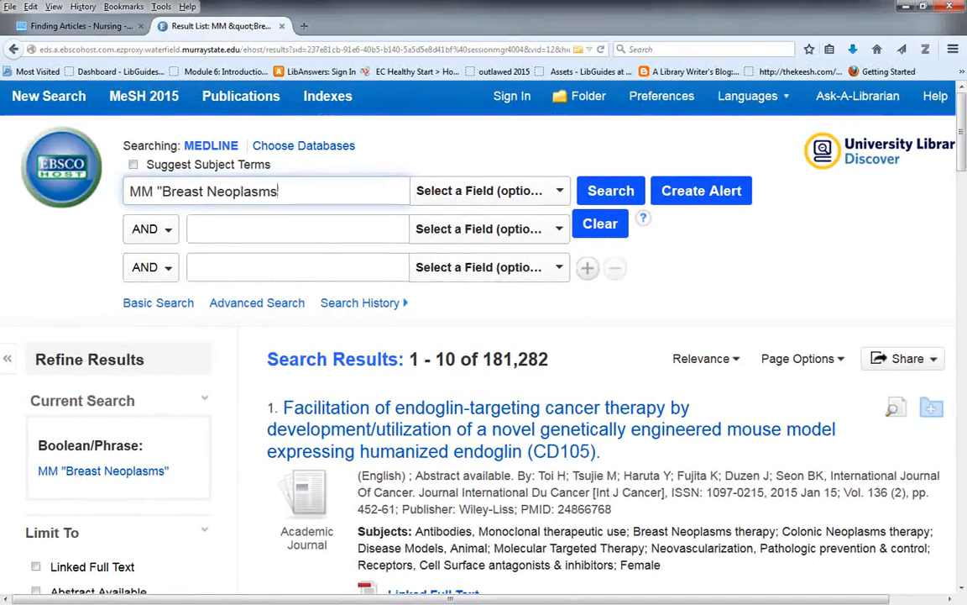
pyautogui.write('/EC"')
pyautogui.click(133, 165)
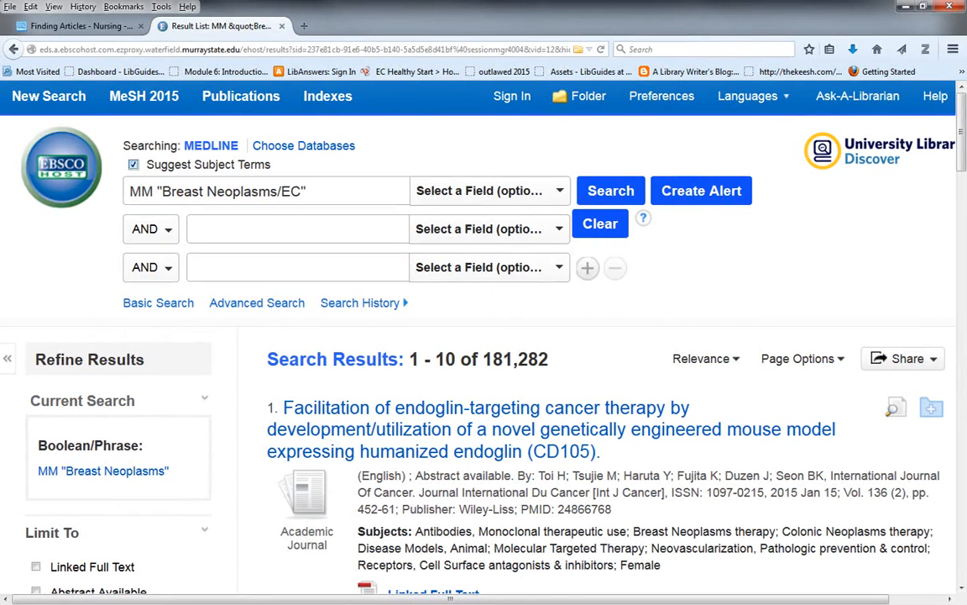
pyautogui.click(134, 164)
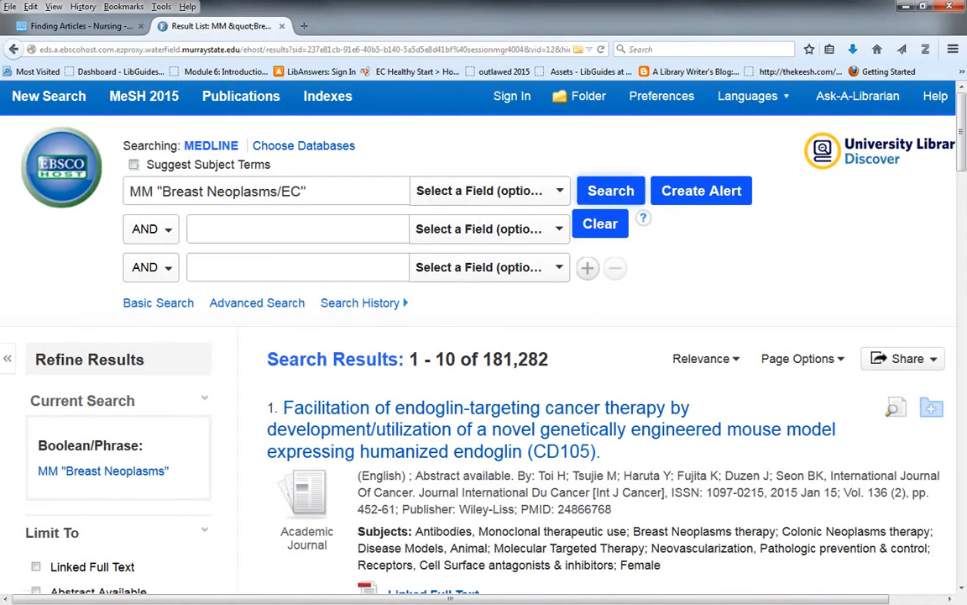
pyautogui.click(610, 190)
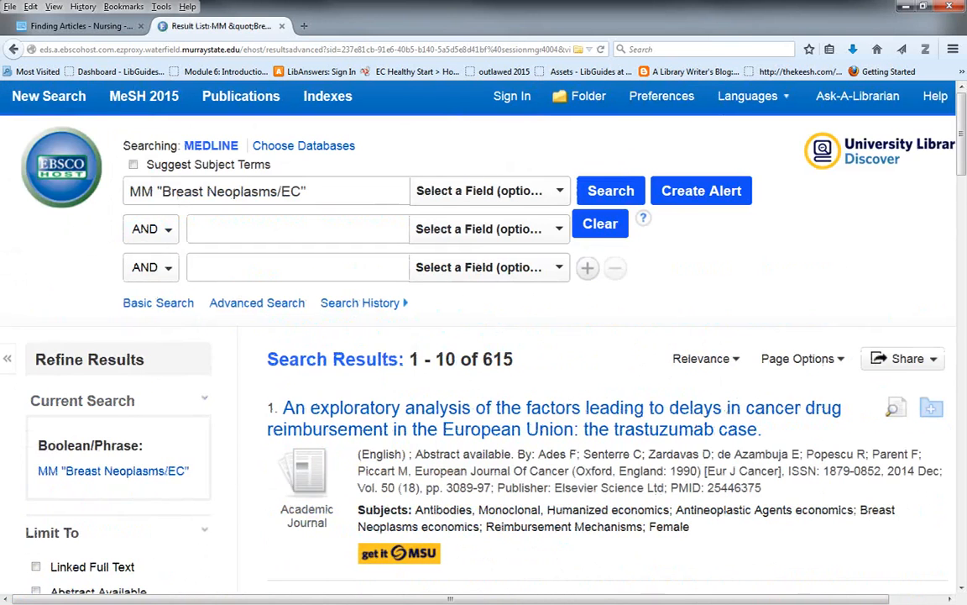
# - Add the quoted phrase "digital mammography" as a second AND term to MM "Breast Neoplasms/EC" and rerun the search
pyautogui.click(298, 228)
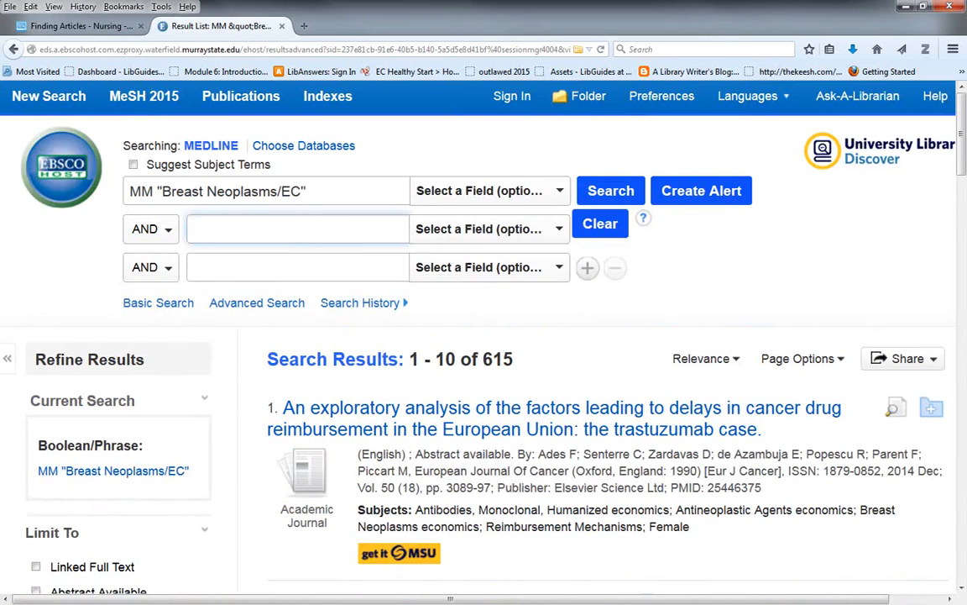
pyautogui.write('"digital mamm')
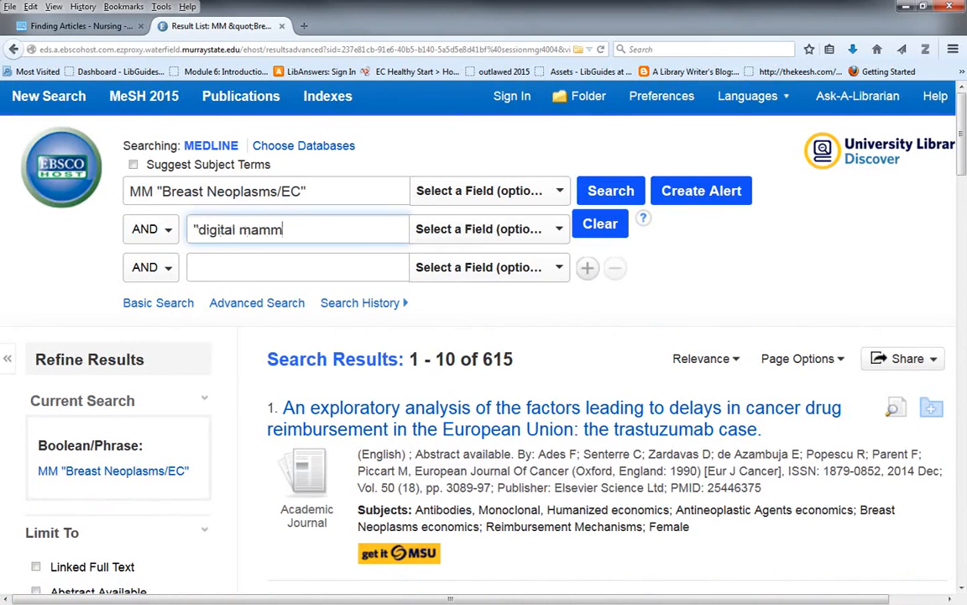
pyautogui.write('ography"')
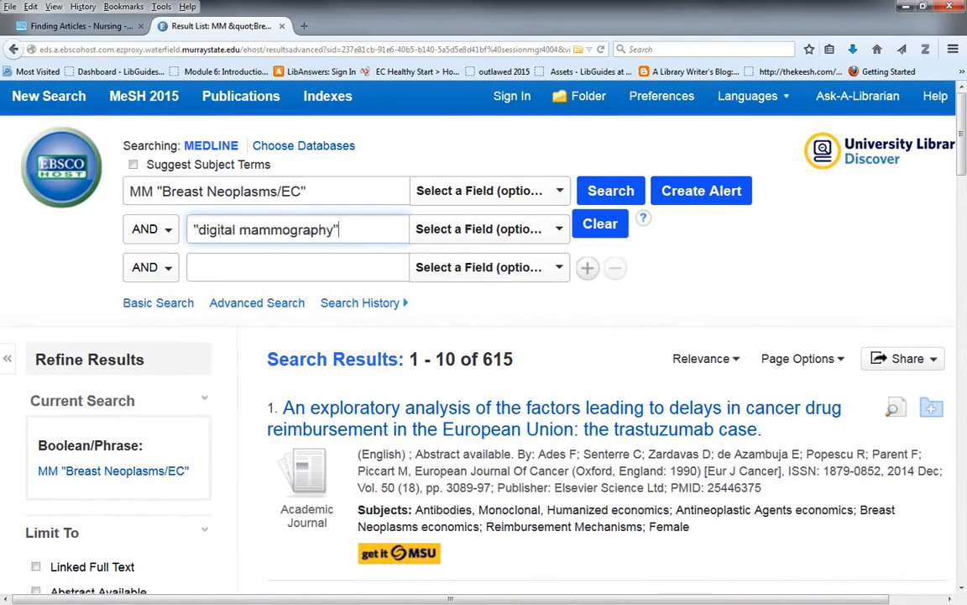
pyautogui.press('Return')
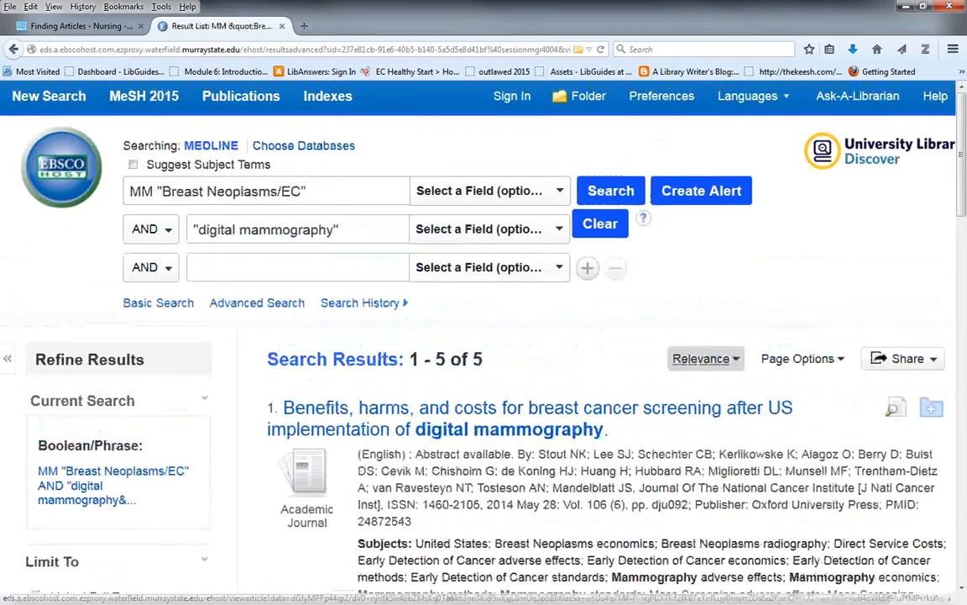
# - Change the MM code before "Breast Neoplasms/EC" to MH and rerun the search with the "digital mammography" term
pyautogui.click(153, 191)
pyautogui.press('BackSpace')
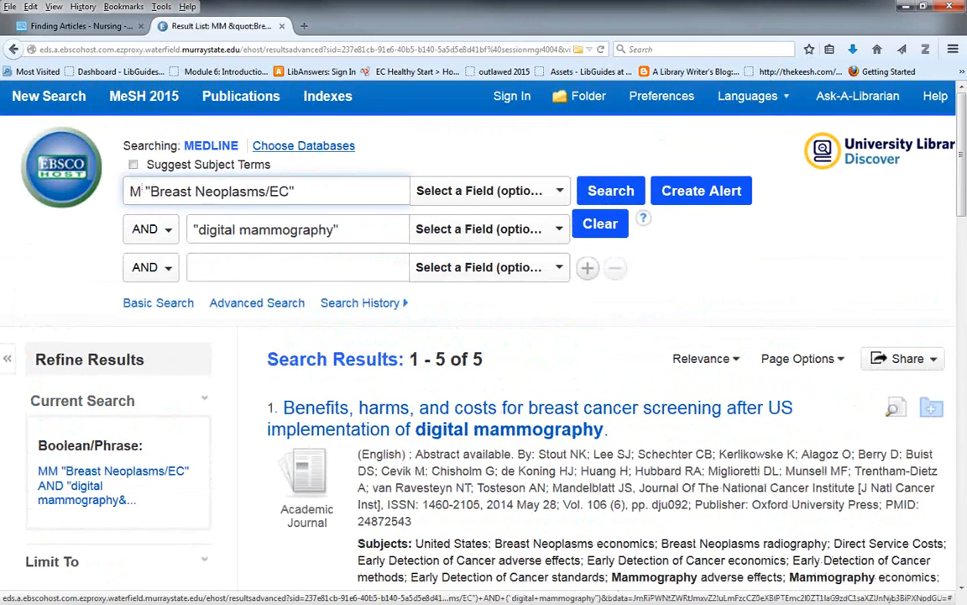
pyautogui.write('H')
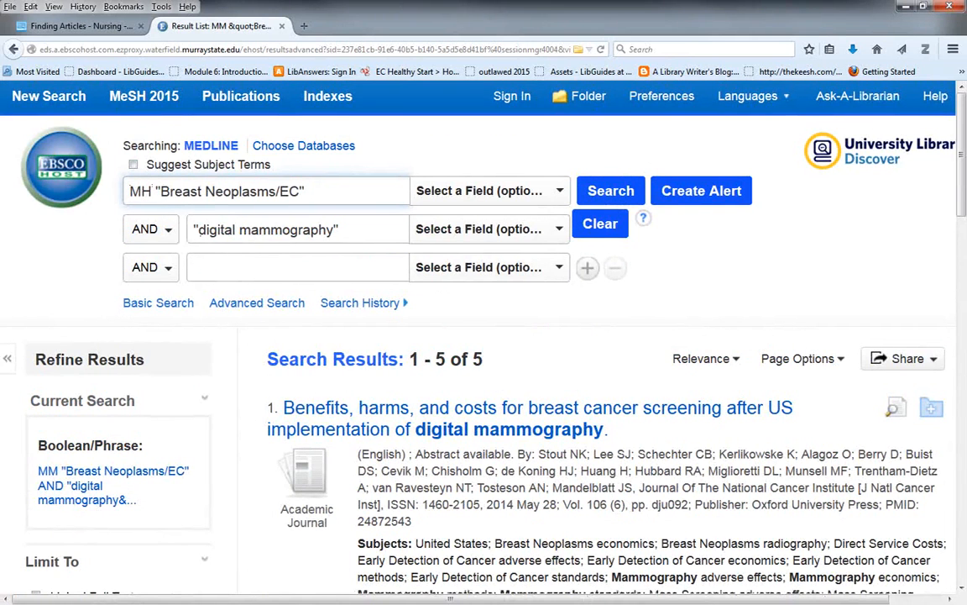
pyautogui.press('Return')
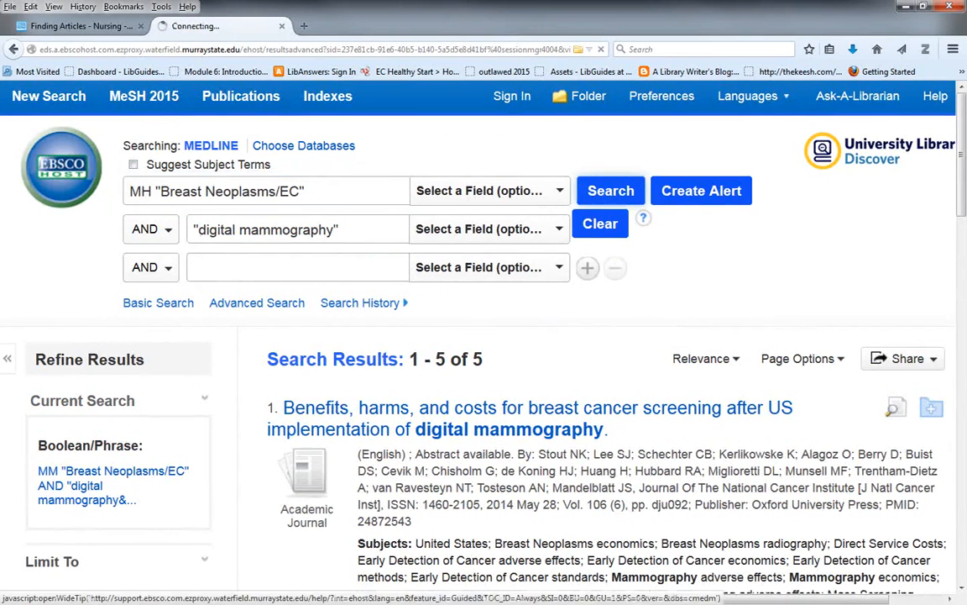
pyautogui.scroll(2, 382, 309)
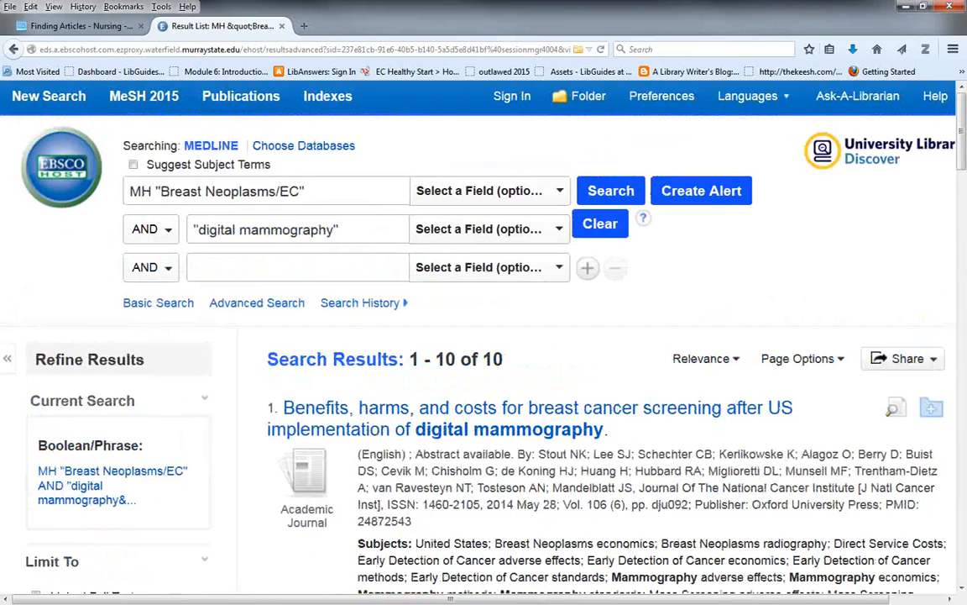